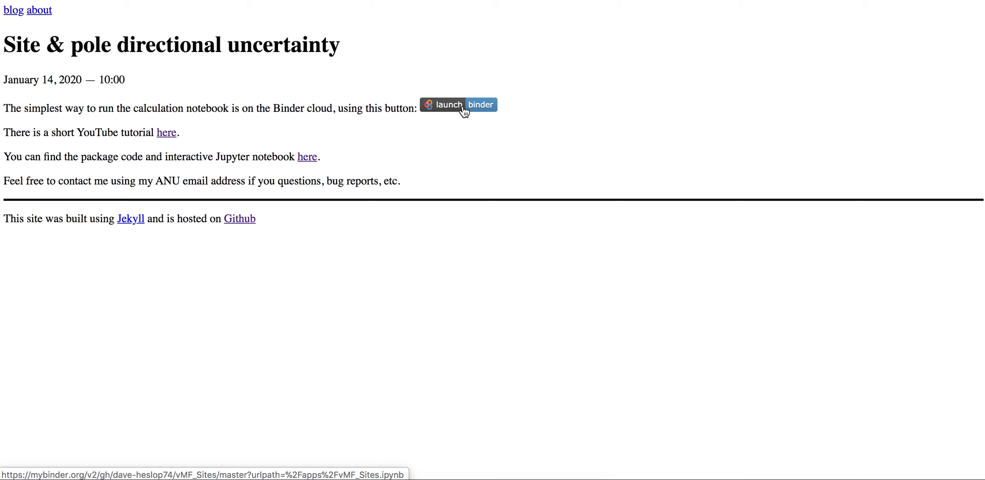
# Launch the site and pole directional uncertainty notebook on Binder and show its build logs.
pyautogui.click(464, 111)
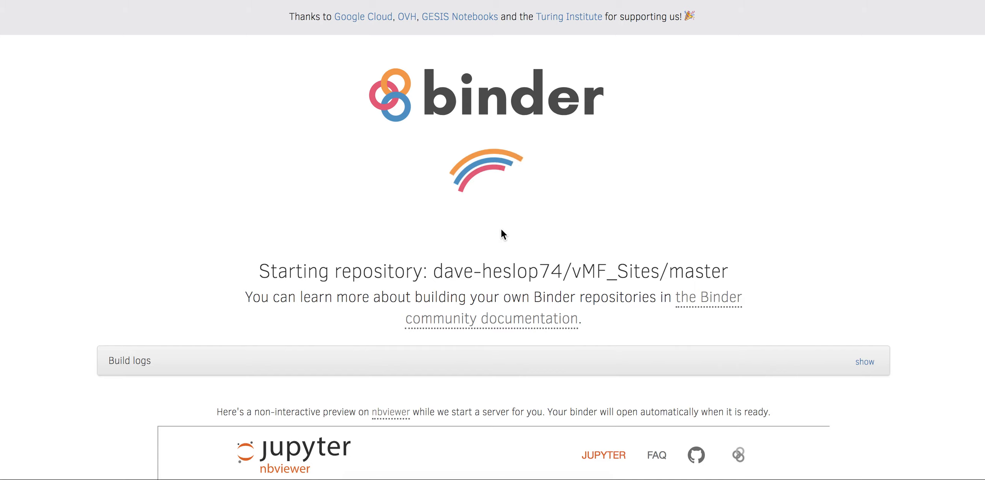
pyautogui.click(864, 361)
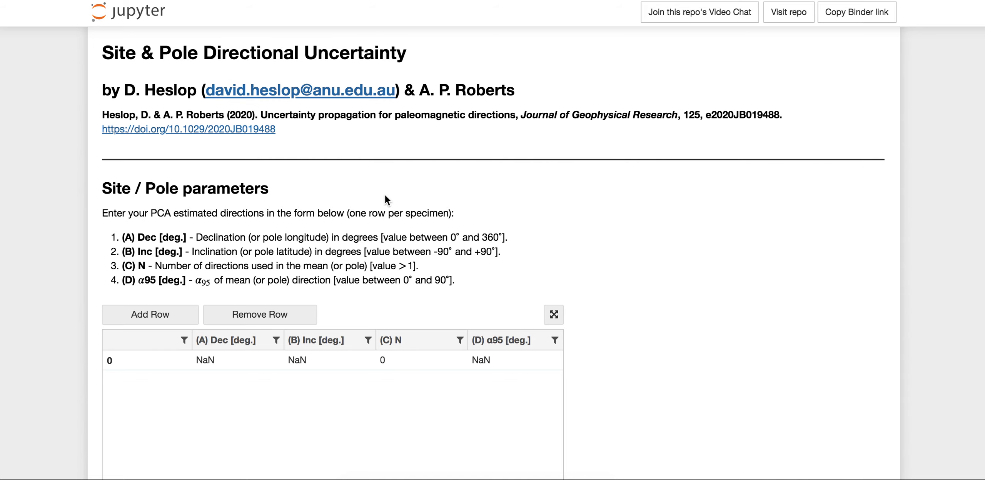
# Add two more rows to the Site / Pole parameters table.
pyautogui.scroll(-3, 385, 194)
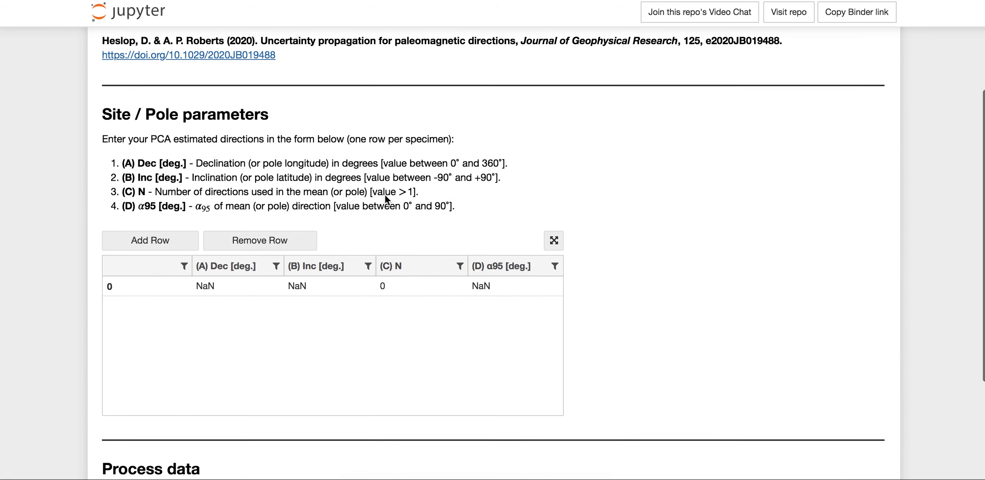
pyautogui.scroll(2, 384, 195)
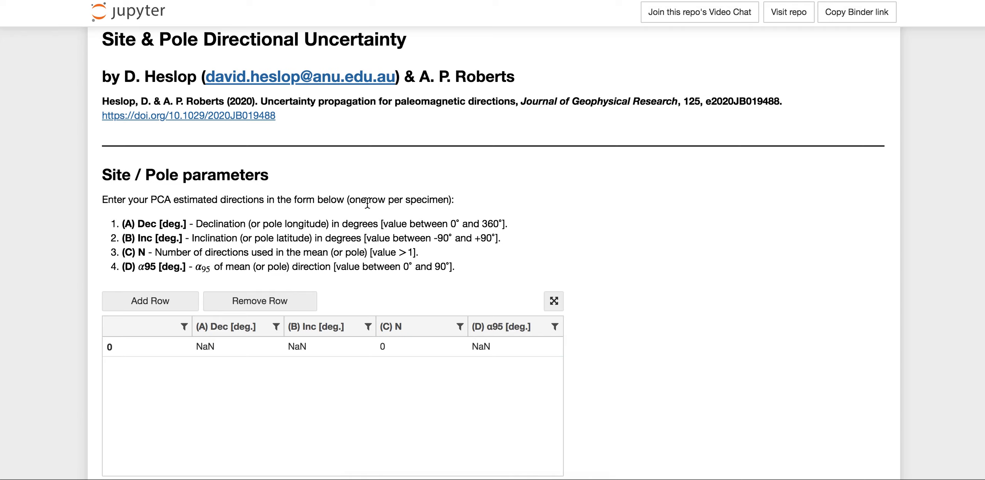
pyautogui.scroll(-3, 368, 204)
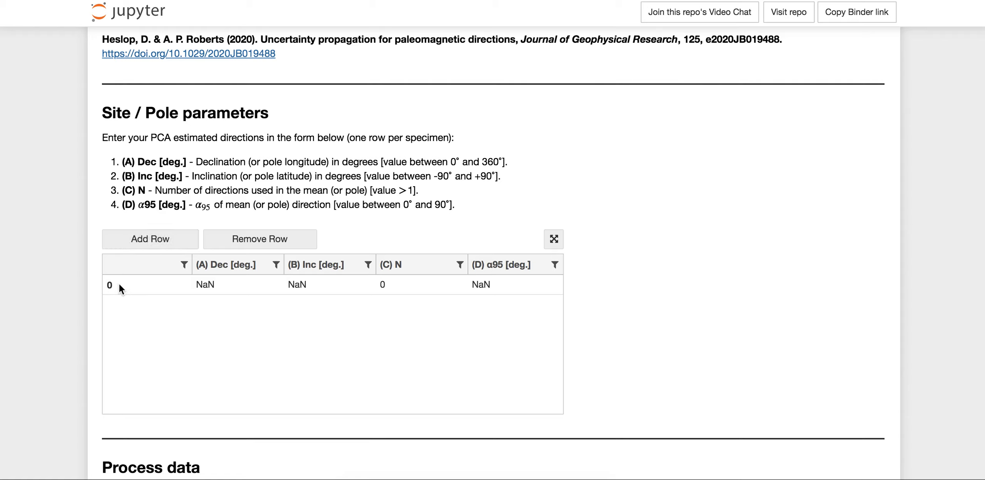
pyautogui.click(165, 241)
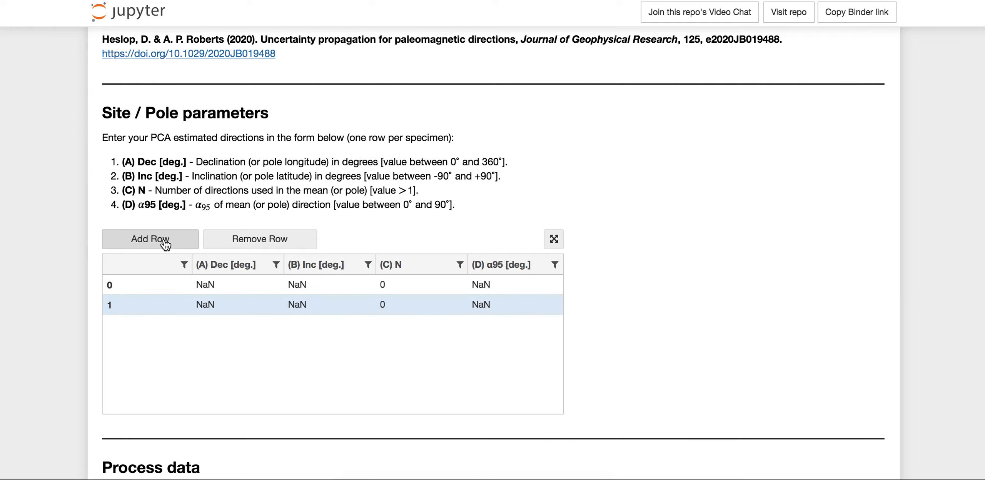
pyautogui.click(166, 241)
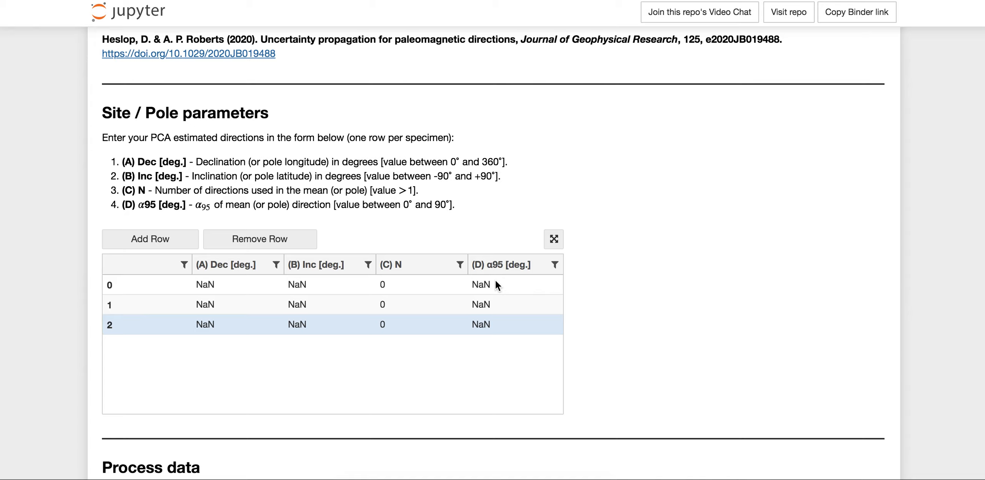
# Fill in row 0 of the parameters table with Dec 80, Inc 45, N 6 and α95 5.1.
pyautogui.click(222, 283)
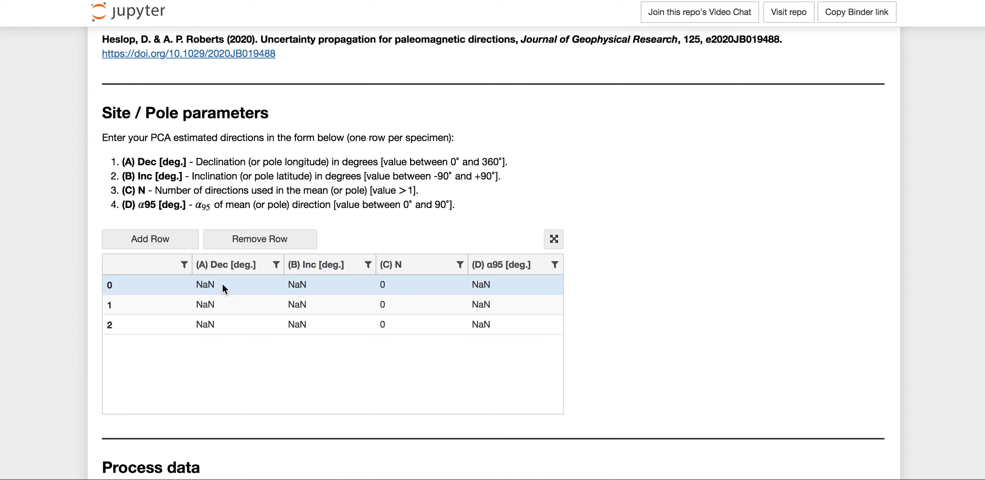
pyautogui.doubleClick(221, 283)
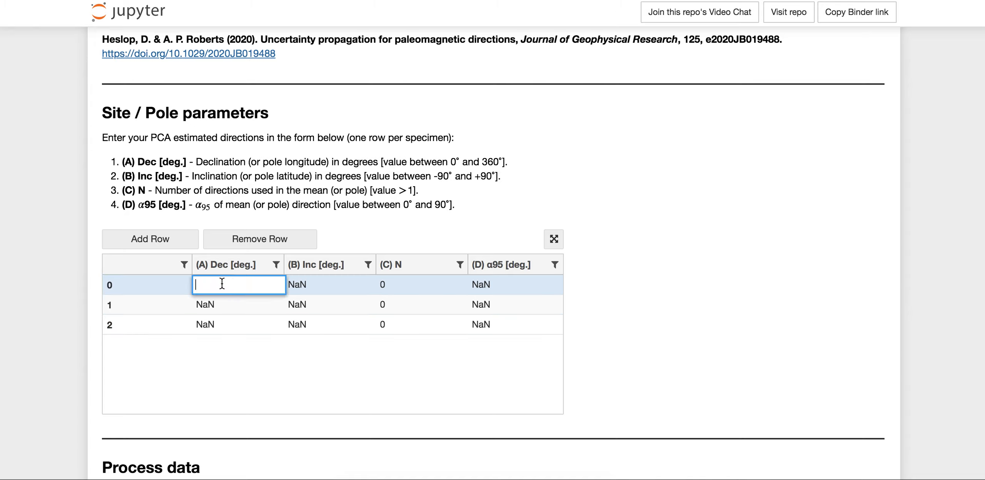
pyautogui.write('80')
pyautogui.doubleClick(305, 285)
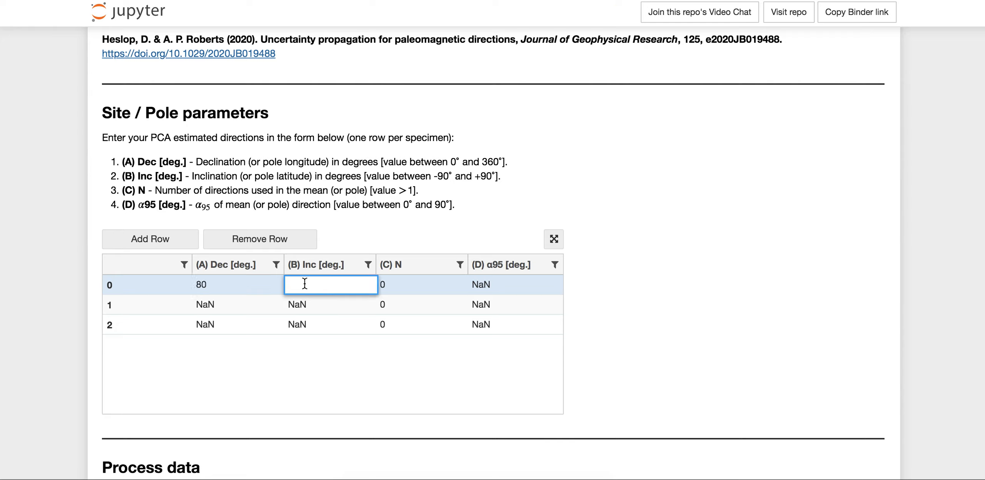
pyautogui.write('45')
pyautogui.doubleClick(402, 284)
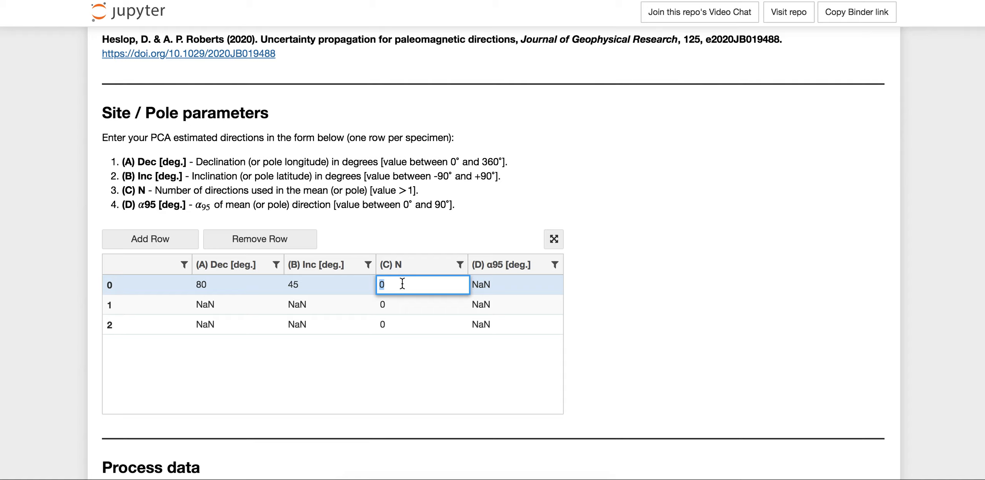
pyautogui.write('6')
pyautogui.doubleClick(481, 285)
pyautogui.write('5.1')
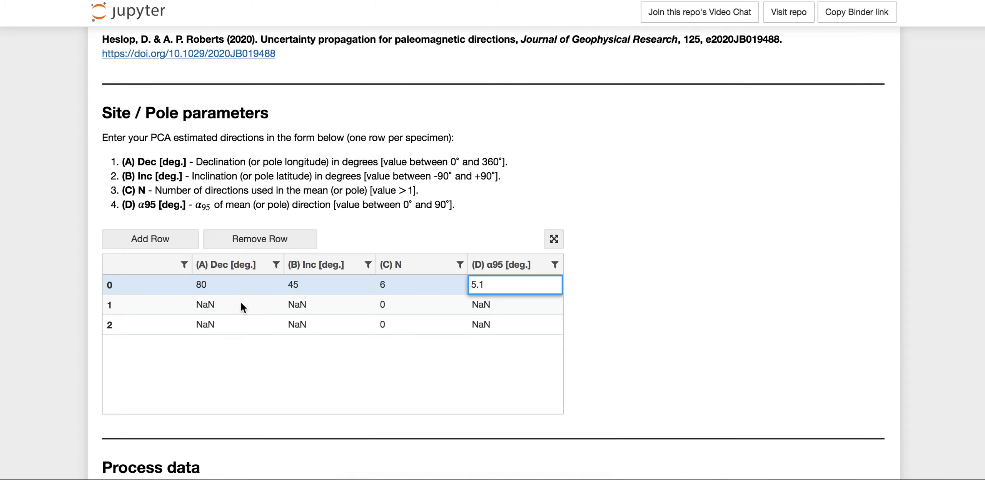
# Fill in row 1 of the parameters table with Dec 72, Inc 40, N 3 and α95 7.
pyautogui.click(225, 310)
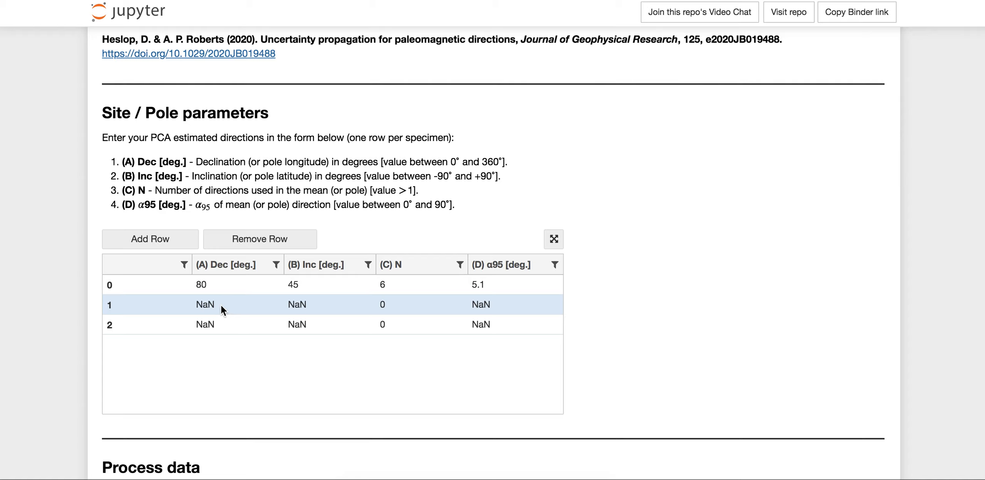
pyautogui.doubleClick(221, 306)
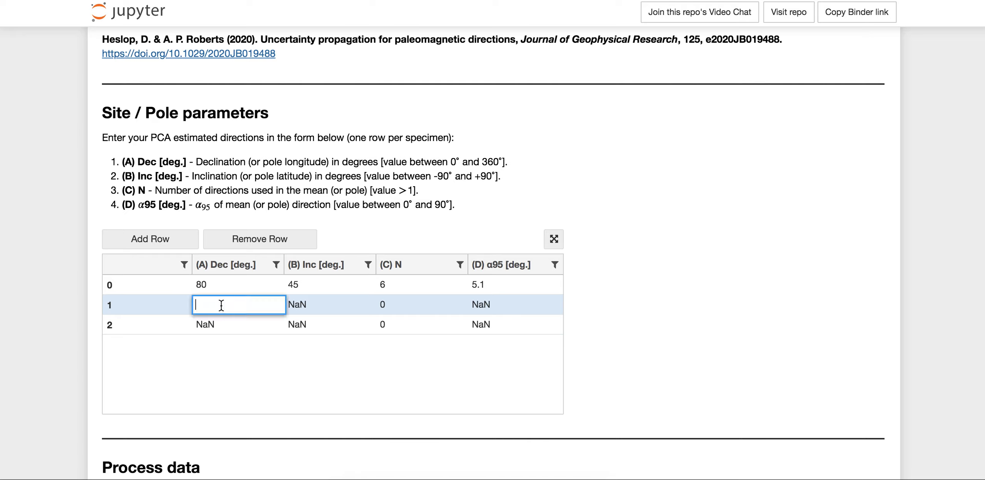
pyautogui.write('72')
pyautogui.click(294, 308)
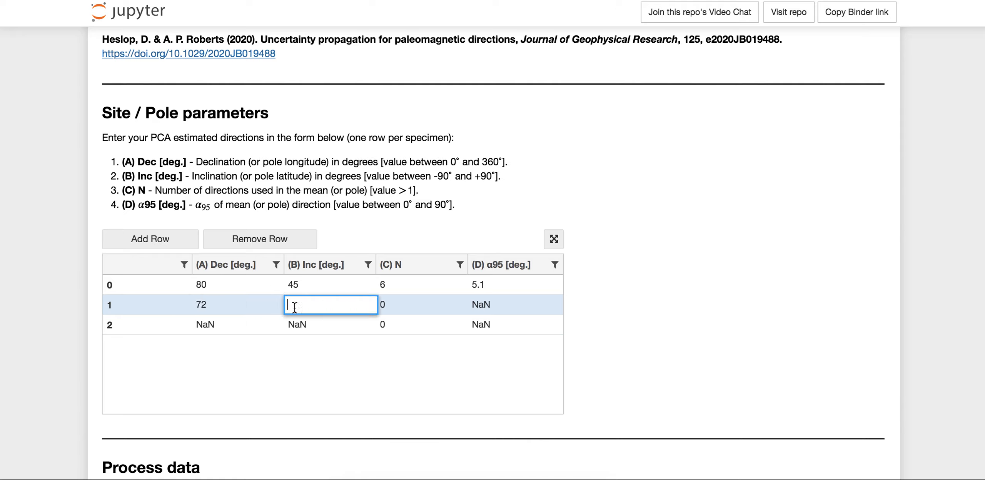
pyautogui.write('40')
pyautogui.click(395, 303)
pyautogui.write('3')
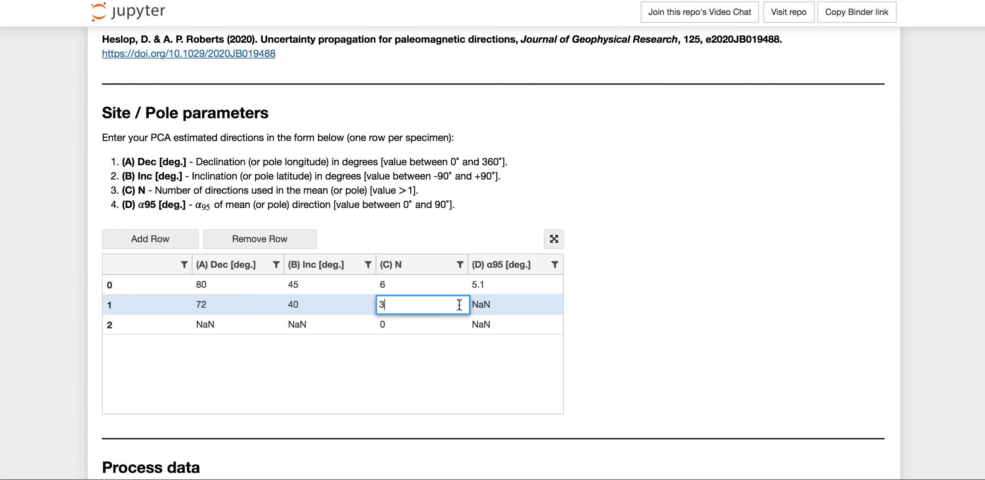
pyautogui.click(495, 304)
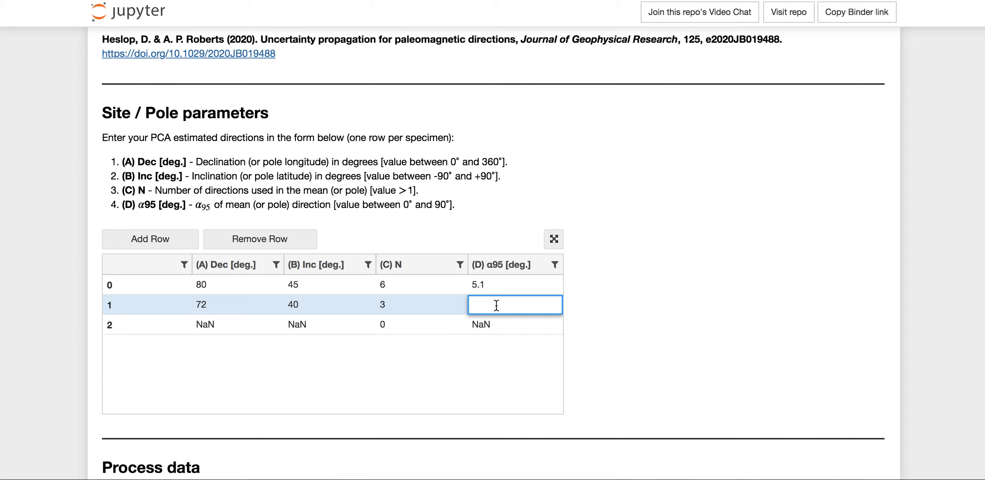
pyautogui.write('7')
# Fill in row 2 of the parameters table with Dec 65, Inc 47, N 8 and α95 3.
pyautogui.click(198, 326)
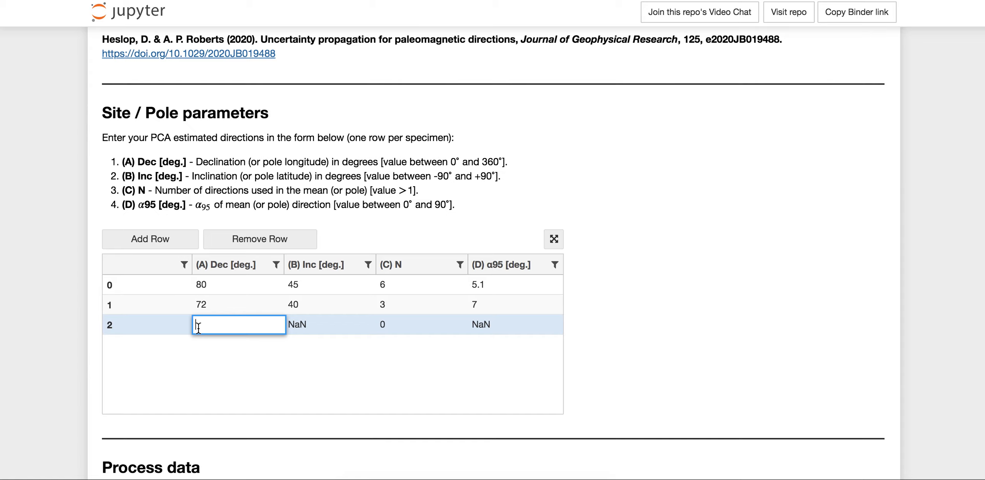
pyautogui.write('65')
pyautogui.doubleClick(314, 326)
pyautogui.write('47')
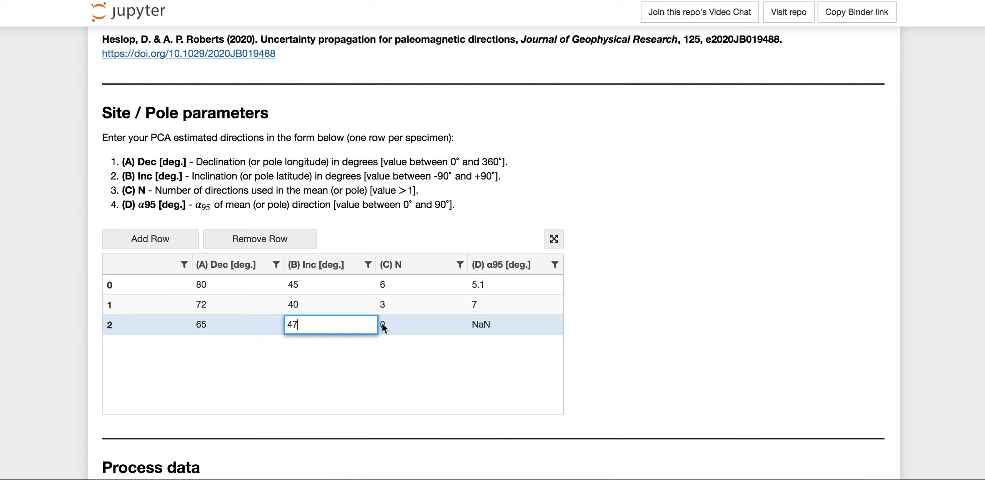
pyautogui.doubleClick(382, 324)
pyautogui.write('8')
pyautogui.click(487, 326)
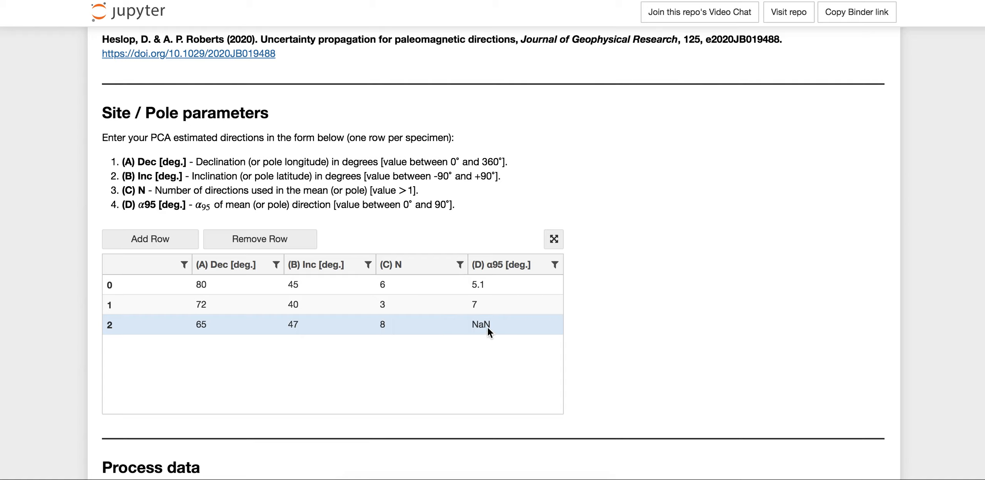
pyautogui.doubleClick(487, 326)
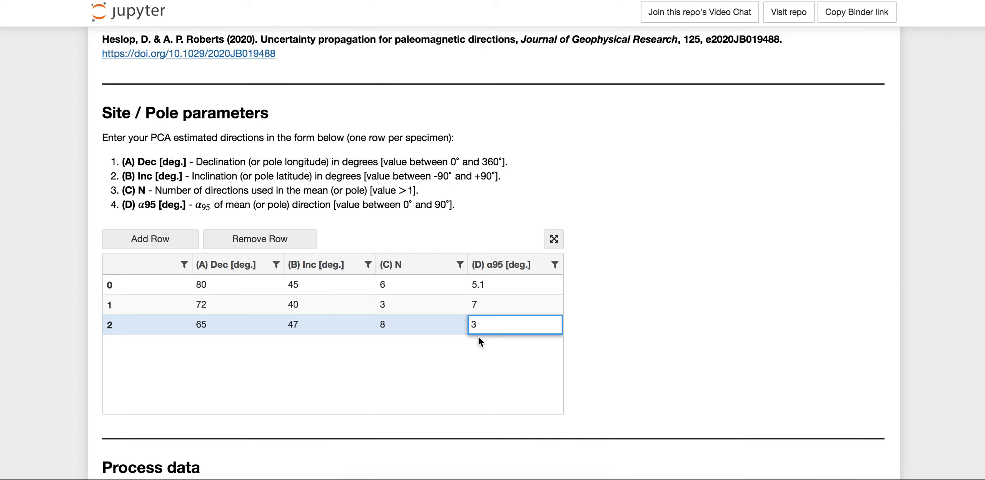
pyautogui.click(443, 329)
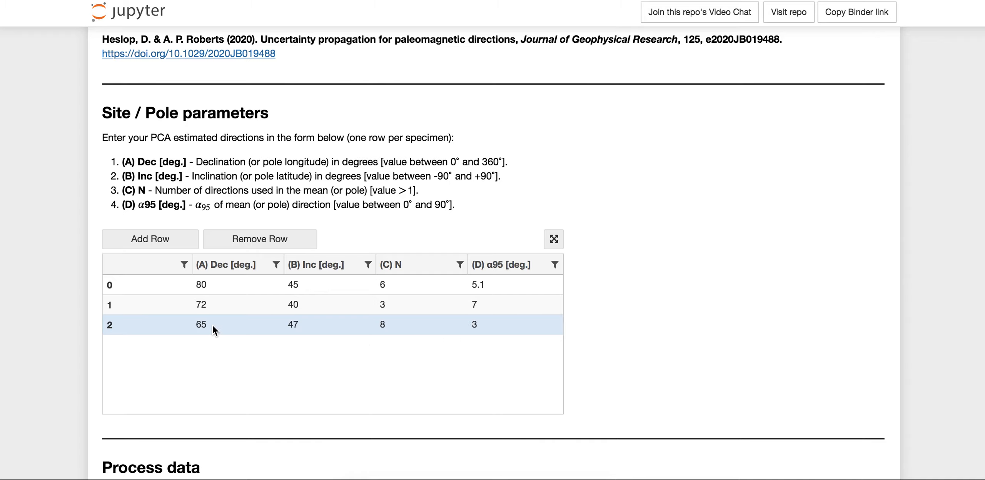
# Process the completed three-row data form and bring up the calculated results.
pyautogui.scroll(-5, 213, 324)
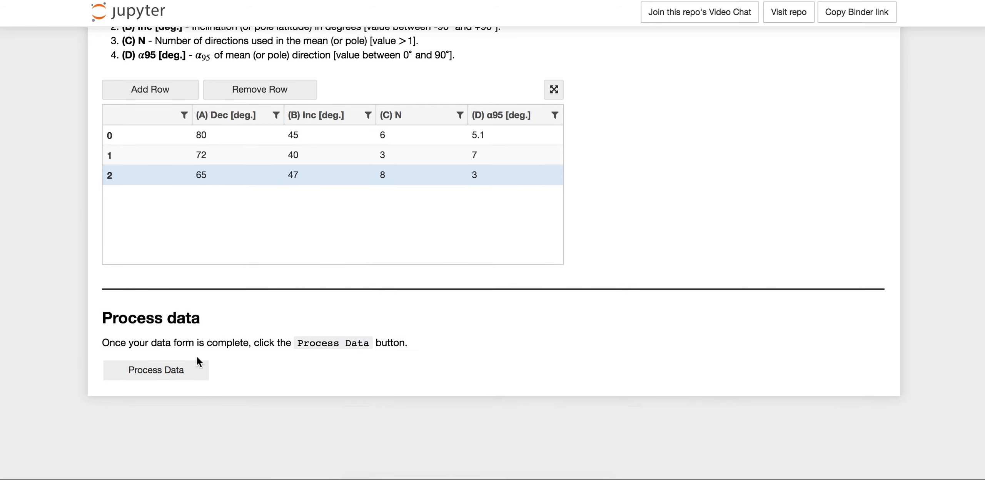
pyautogui.click(186, 374)
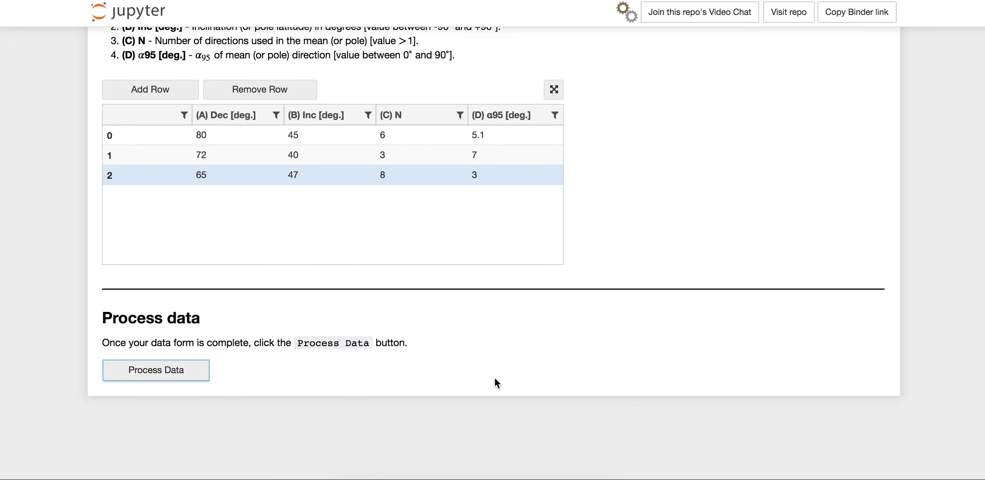
pyautogui.scroll(-5, 475, 353)
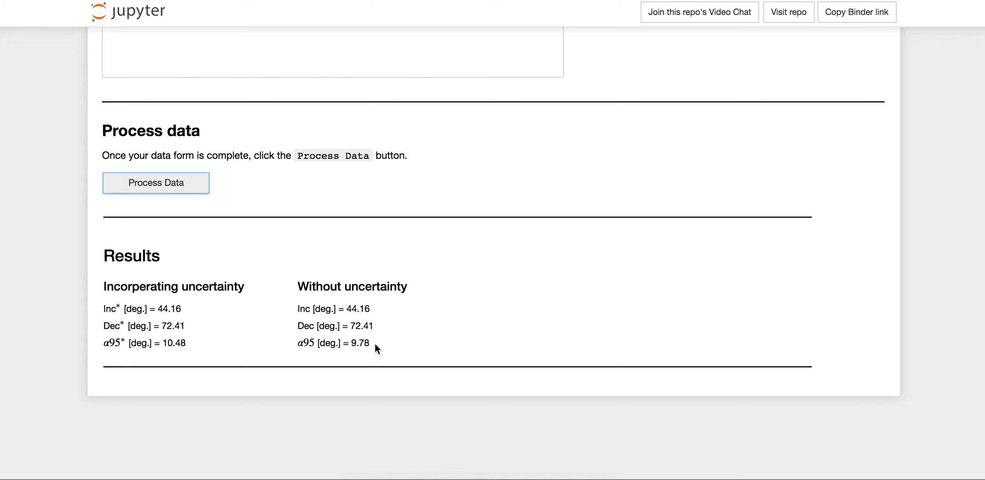
# Set the α95 value in row 2 of the parameters table to 13 degrees.
pyautogui.scroll(1, 375, 344)
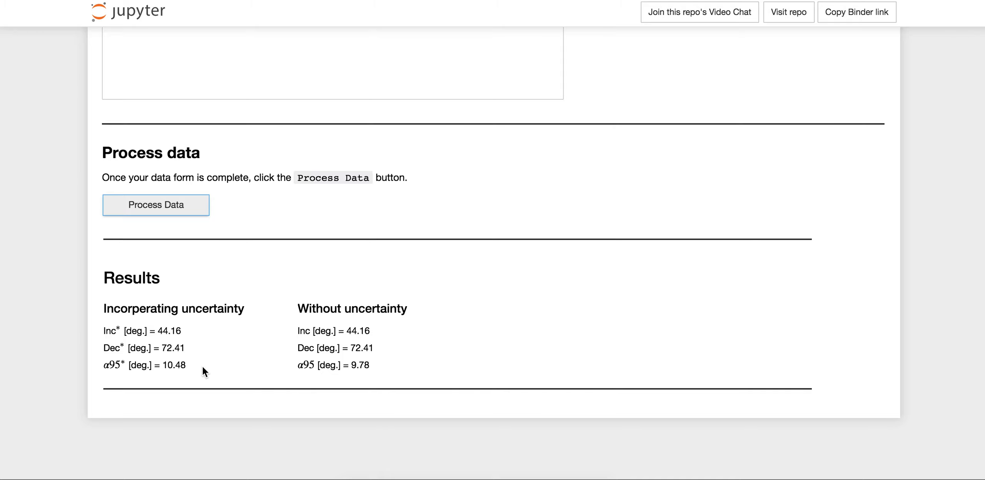
pyautogui.scroll(2, 202, 366)
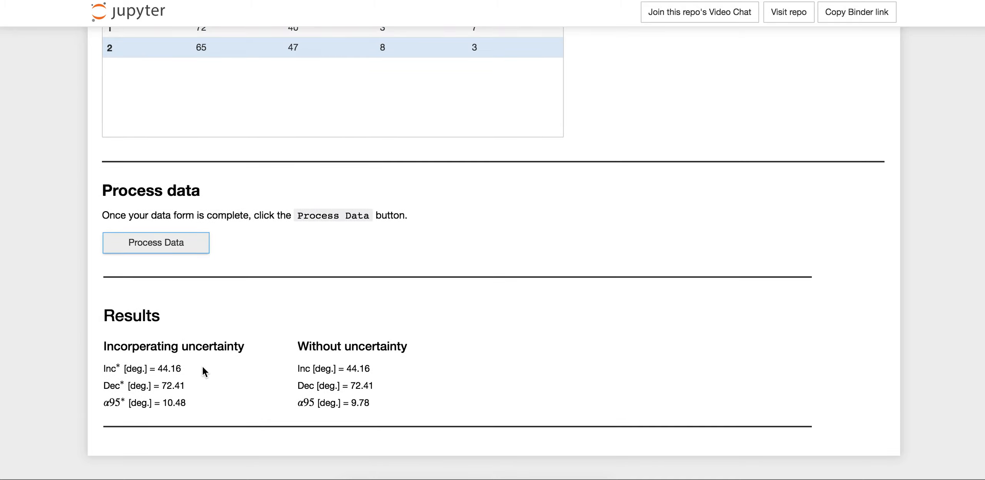
pyautogui.scroll(8, 202, 366)
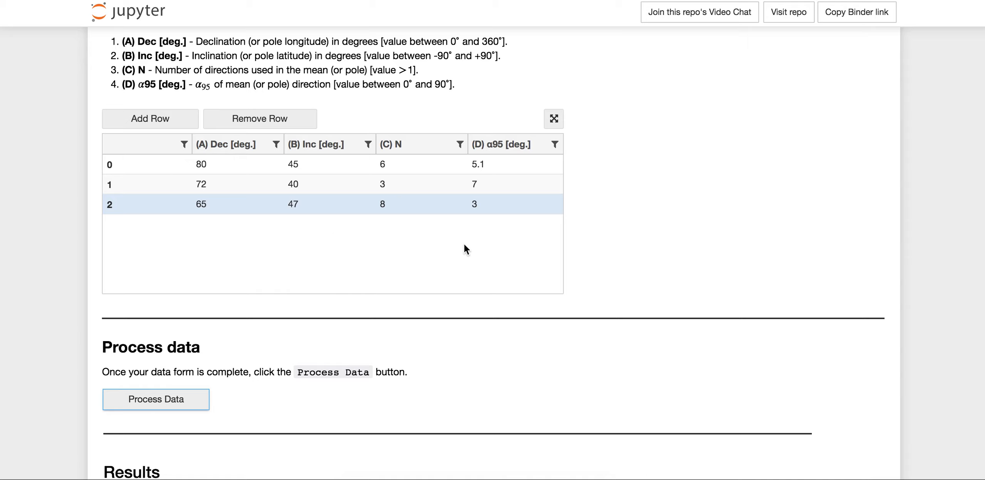
pyautogui.doubleClick(472, 206)
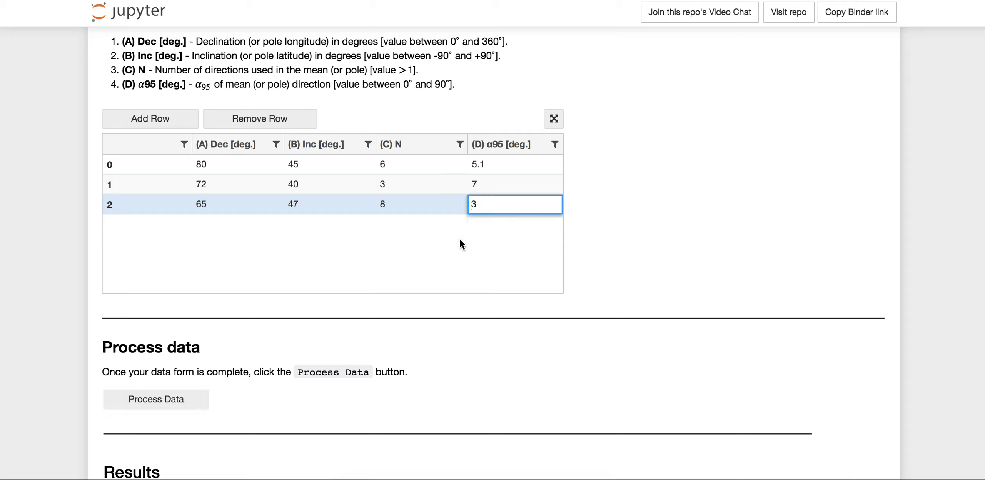
pyautogui.write('1')
pyautogui.click(419, 205)
# Process the edited data again and compare the new results with the earlier ones and the input table.
pyautogui.scroll(-4, 353, 250)
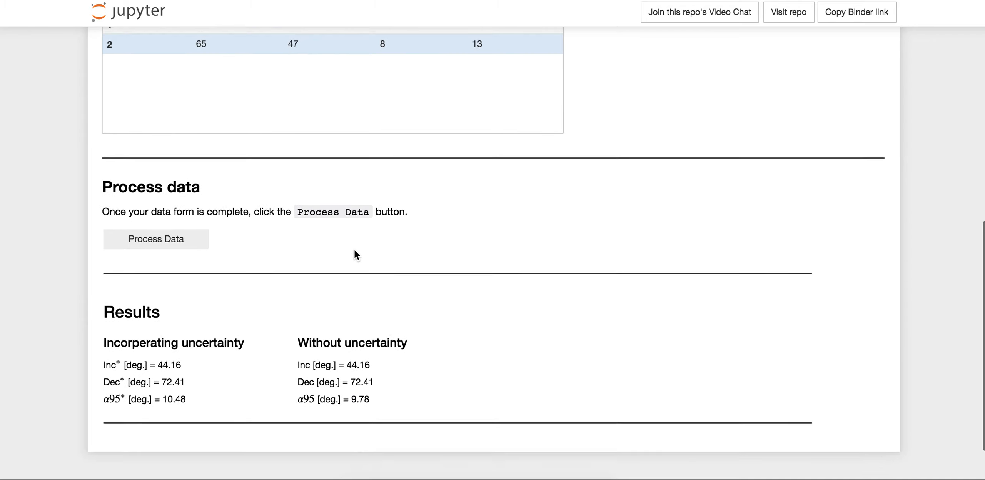
pyautogui.scroll(-1, 354, 254)
pyautogui.click(181, 223)
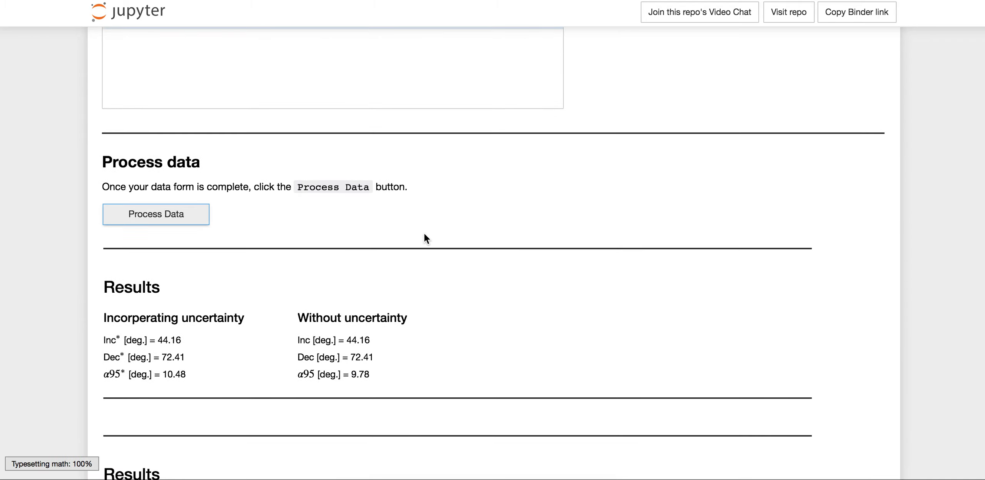
pyautogui.scroll(-3, 425, 237)
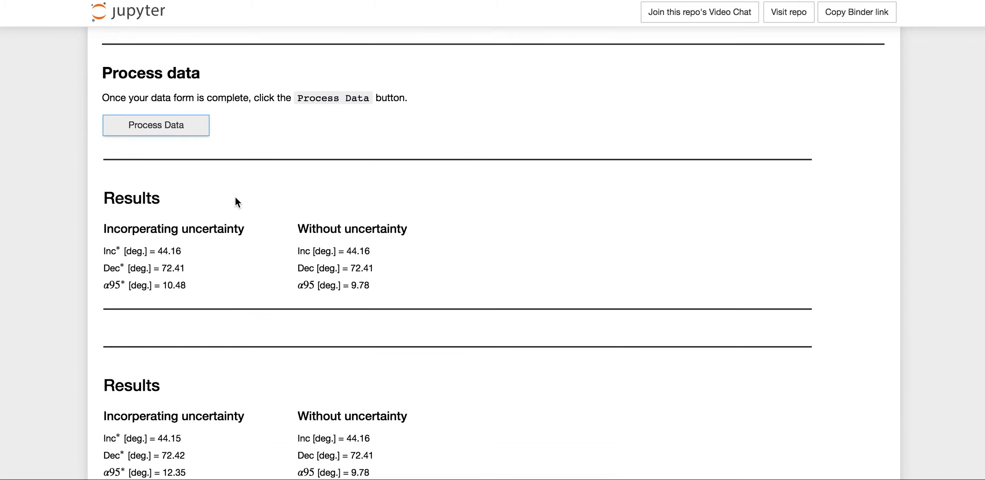
pyautogui.scroll(-1, 296, 230)
pyautogui.scroll(-5, 296, 230)
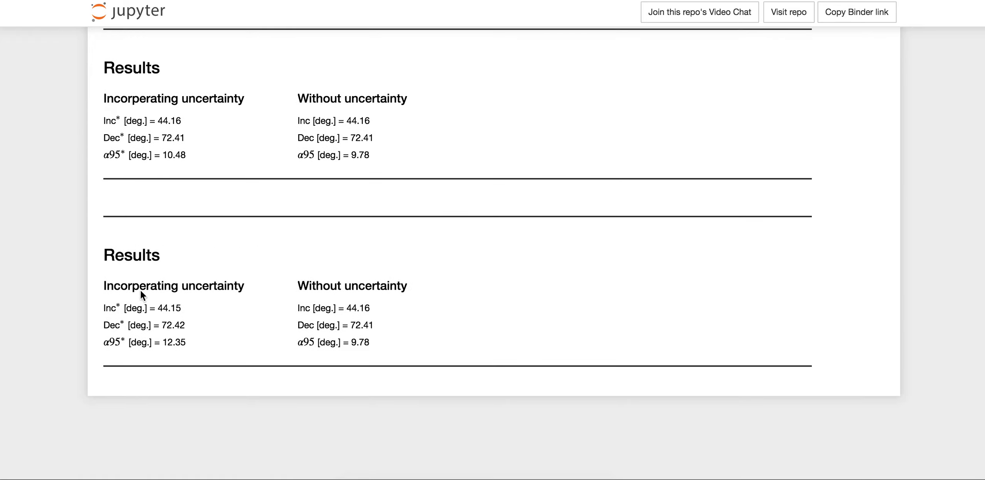
pyautogui.scroll(15, 383, 333)
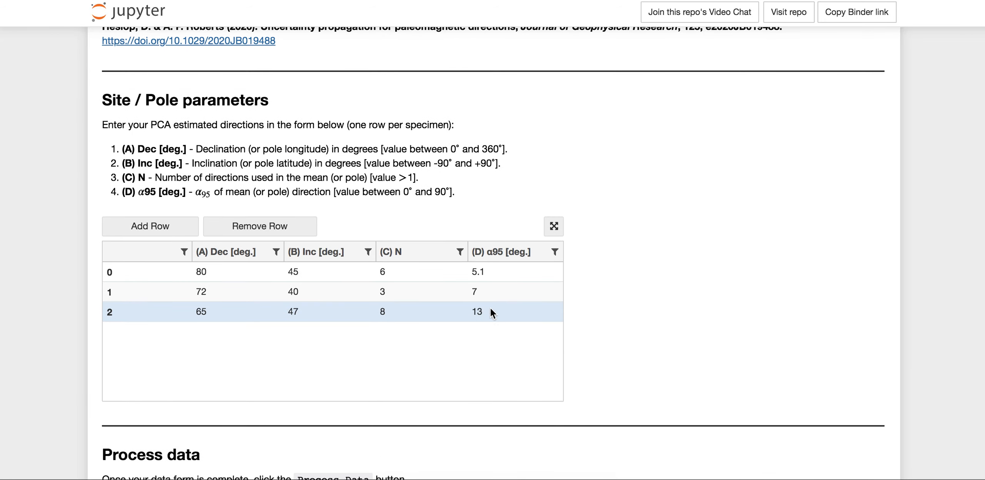
pyautogui.scroll(-10, 383, 318)
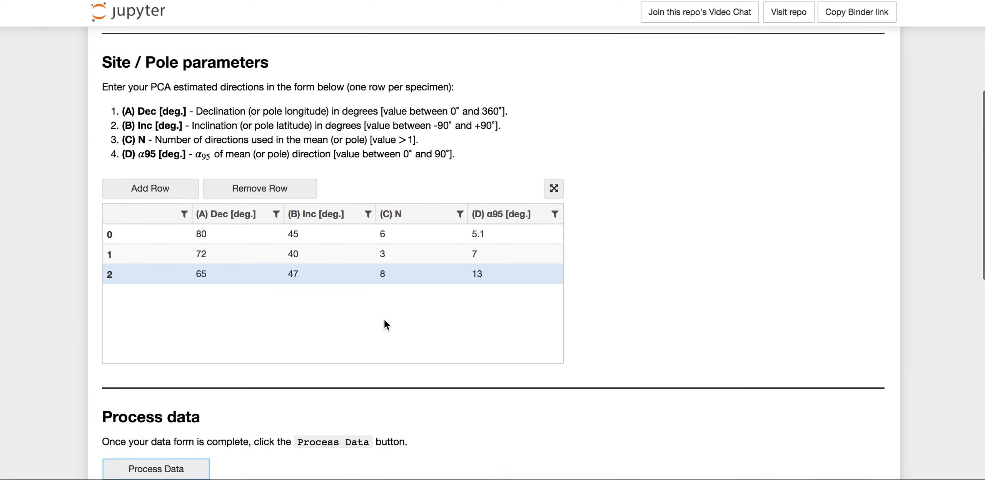
# Review both result sets, with and without propagated uncertainty, against the Dec, Inc, N and α95 values in the parameters table.
pyautogui.scroll(-5, 386, 325)
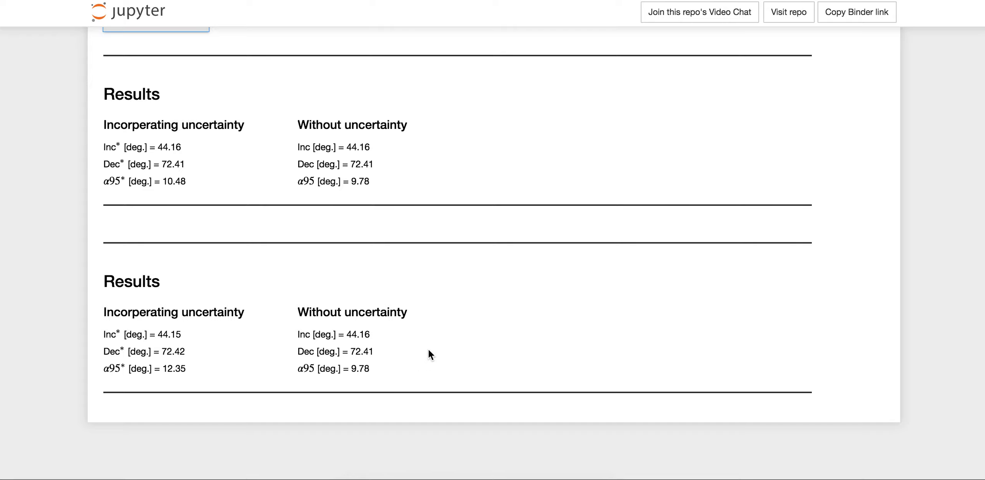
pyautogui.scroll(10, 428, 350)
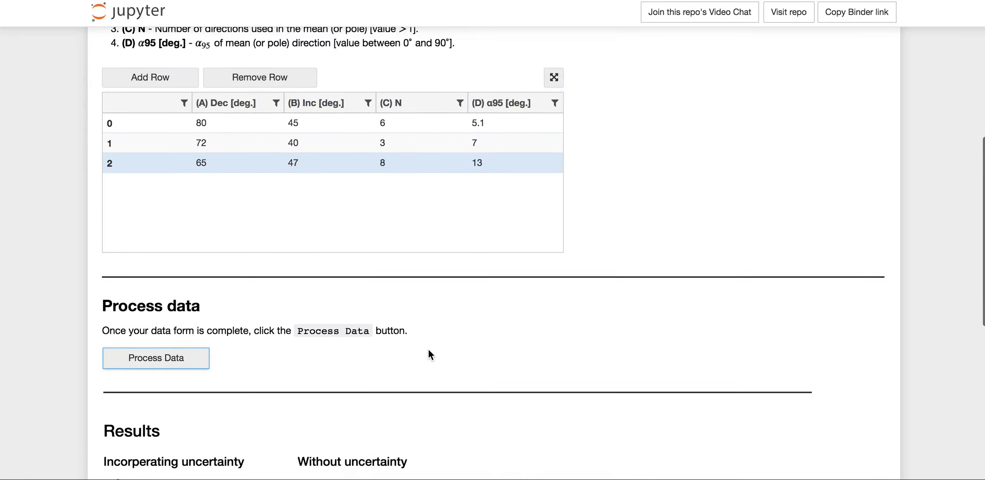
pyautogui.scroll(1, 428, 350)
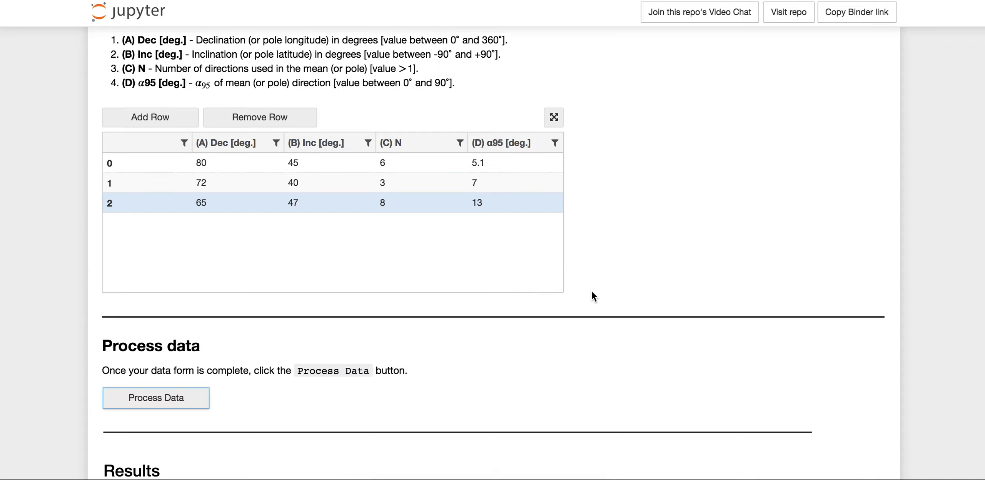
pyautogui.scroll(-6, 591, 291)
pyautogui.scroll(-5, 591, 292)
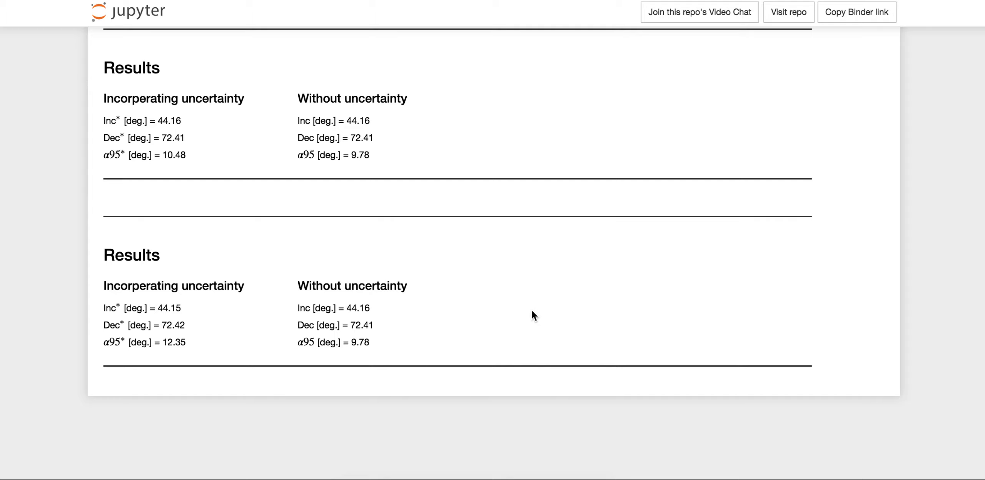
pyautogui.scroll(5, 532, 312)
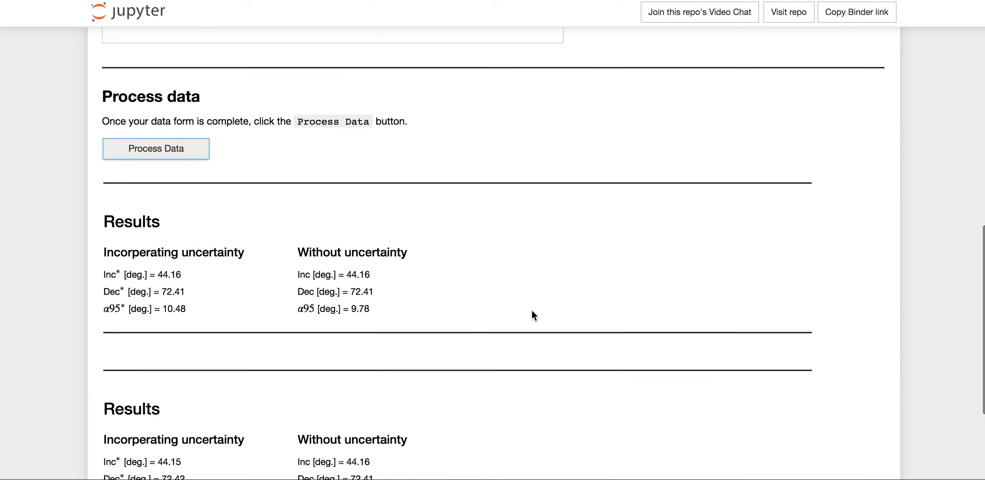
pyautogui.scroll(5, 532, 312)
pyautogui.scroll(2, 532, 311)
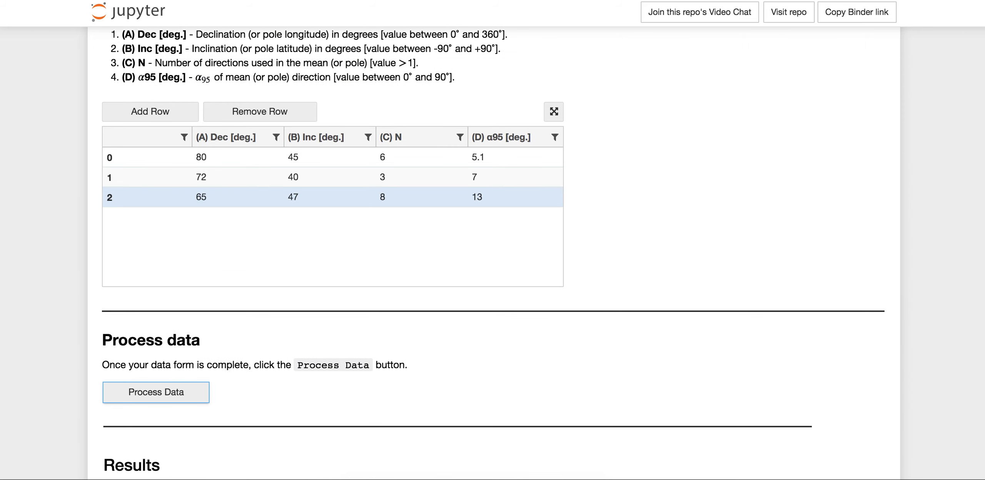